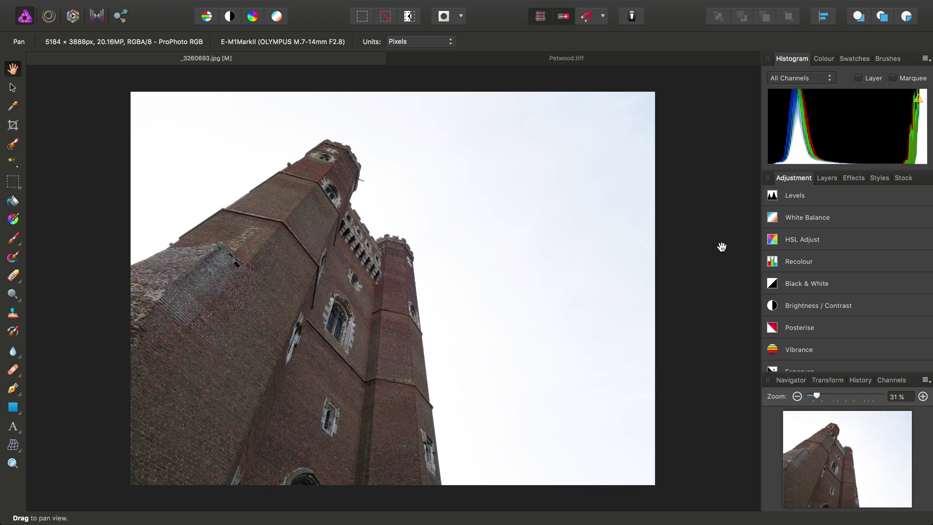
Step: Show the Layers panel, which lists the tower photo's single Background layer
click(828, 177)
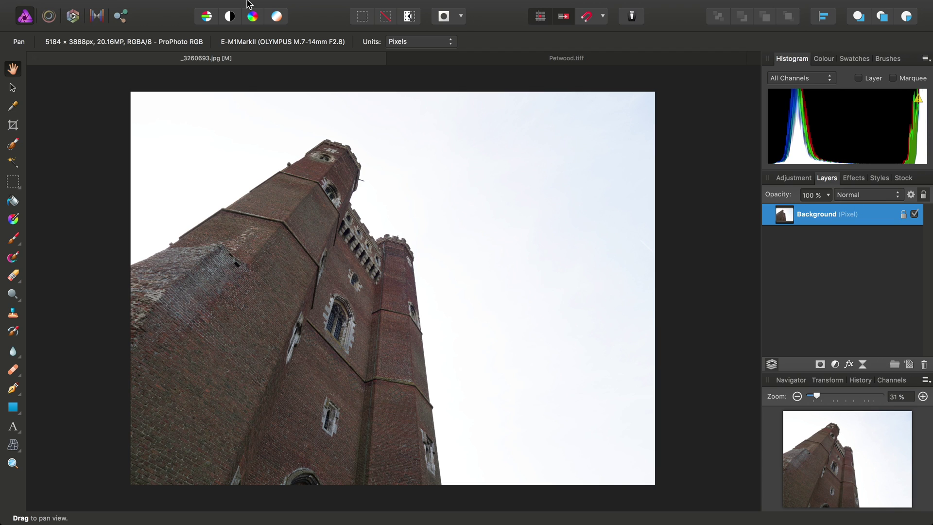
Step: Place _3180001.jpg and stretch it to cover the entire tower photo
click(116, 7)
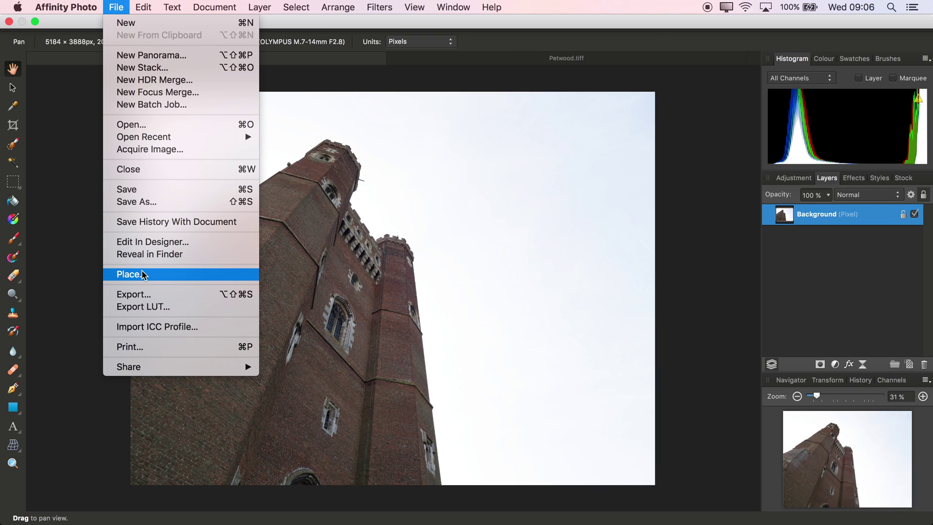
click(419, 279)
key(super+o)
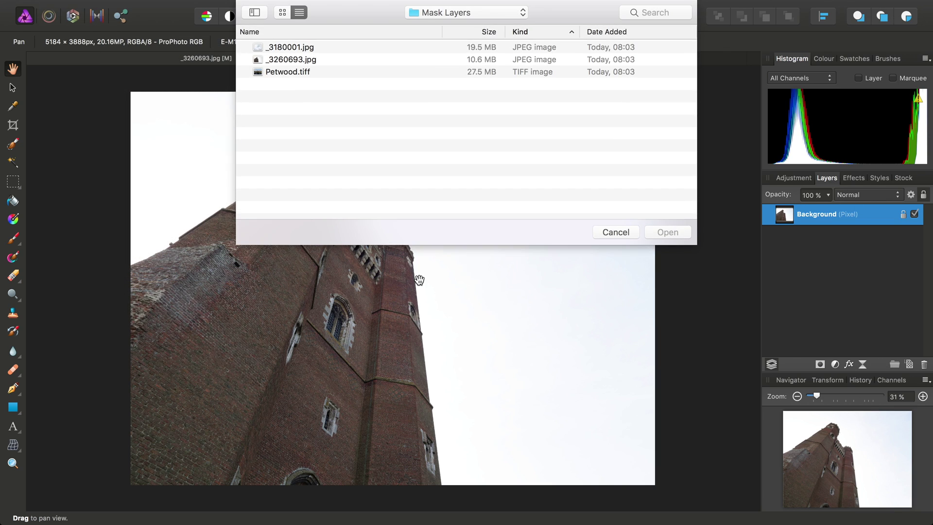
click(284, 47)
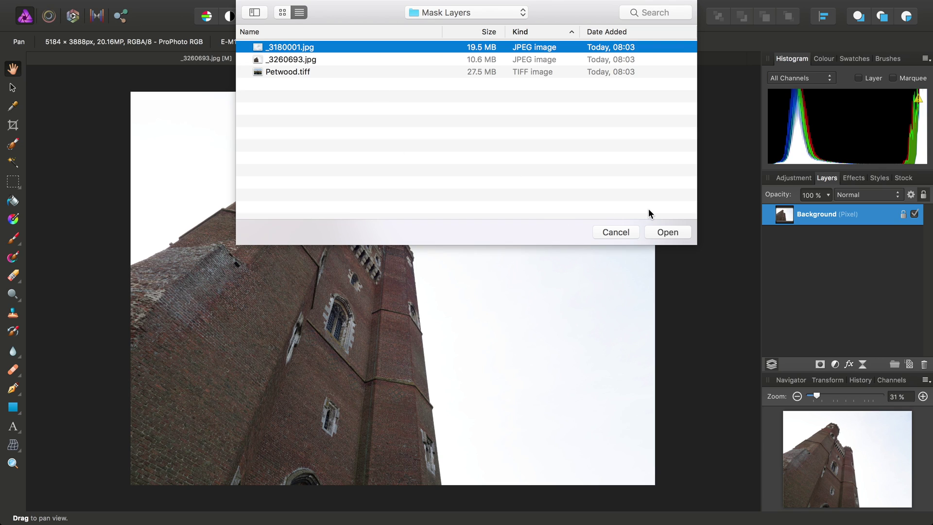
click(647, 229)
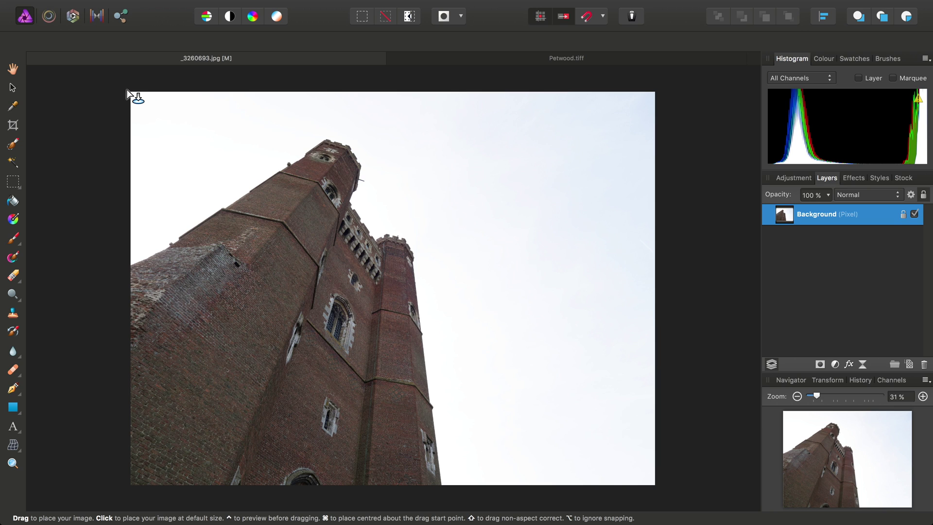
drag(127, 88, 668, 477)
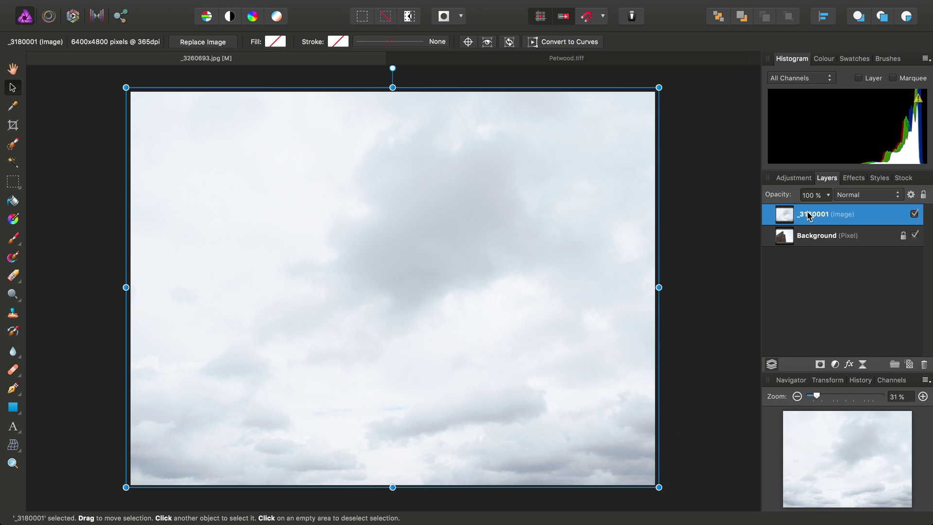
Step: Flood-select the pale sky on the Background layer at 16% tolerance, then show the cloud layer again
click(915, 215)
click(871, 236)
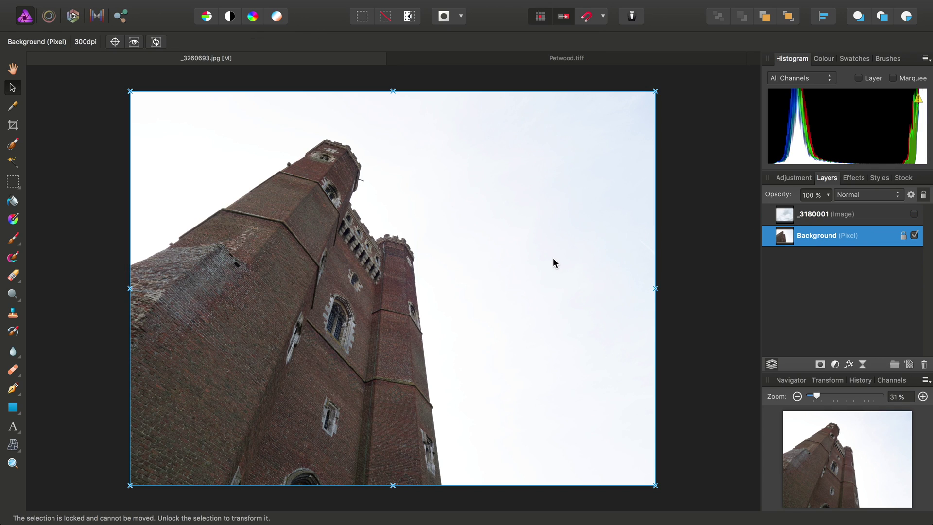
click(13, 162)
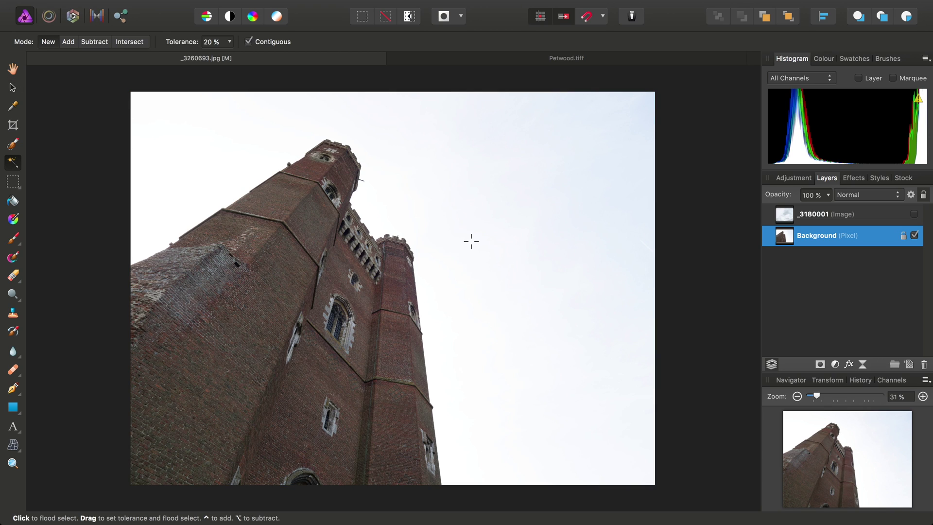
drag(489, 241, 574, 248)
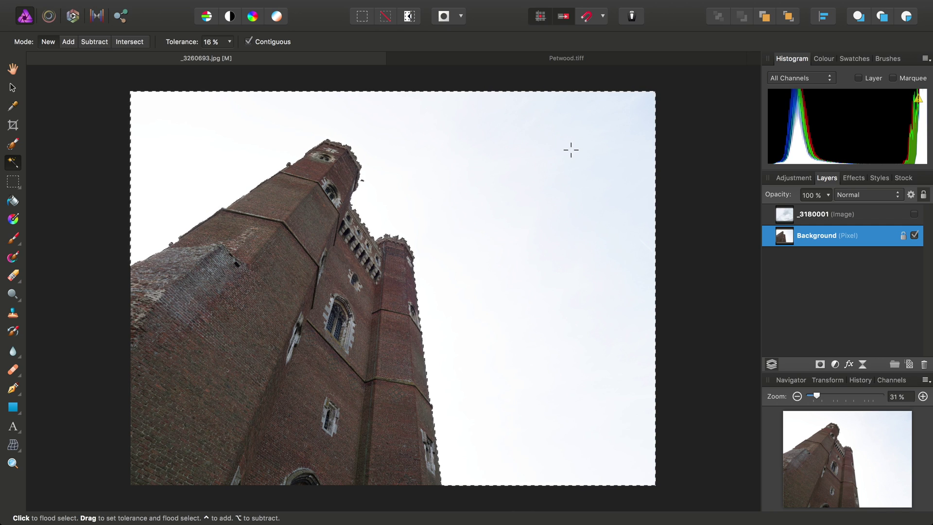
click(880, 220)
click(914, 216)
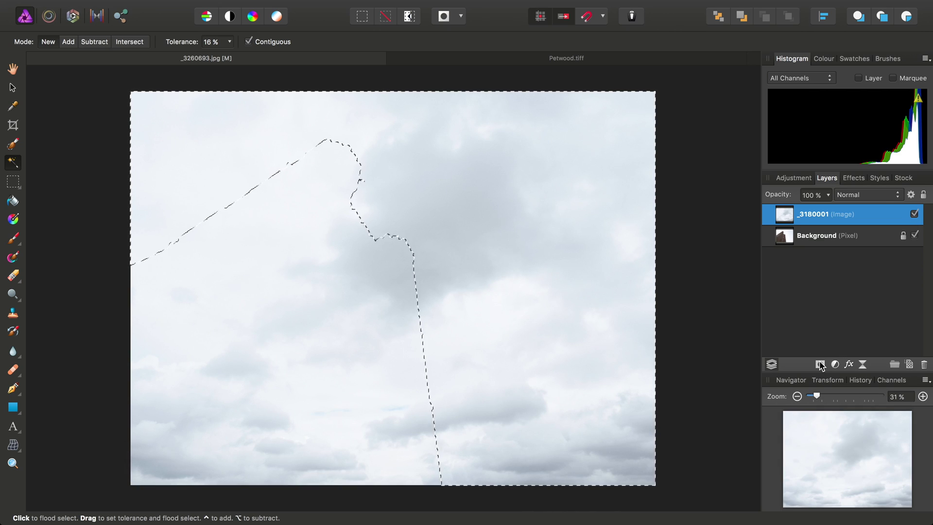
Step: Mask the _3180001 cloud layer to the sky selection and deselect
click(820, 364)
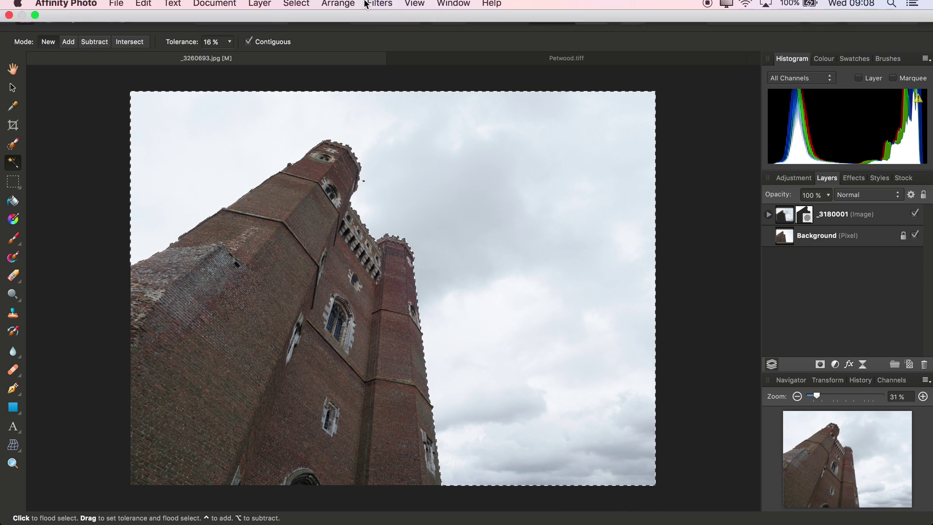
click(296, 7)
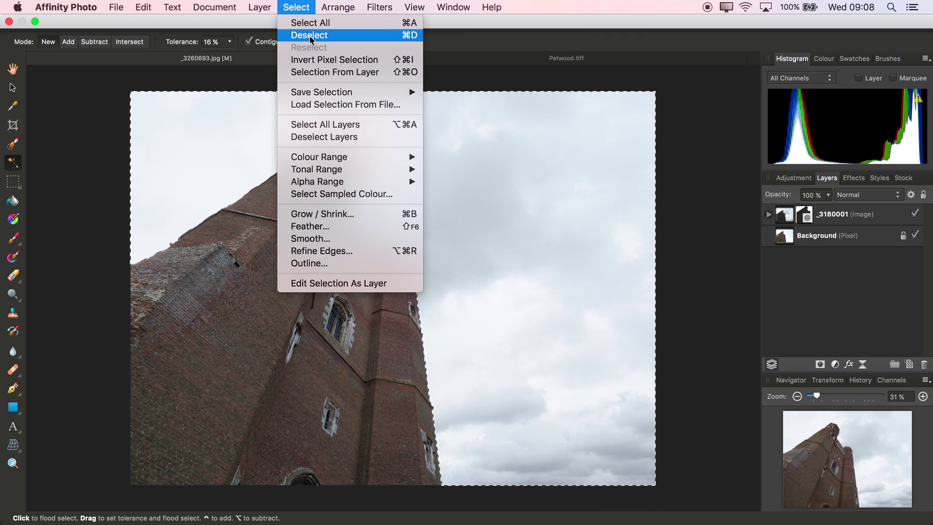
click(302, 35)
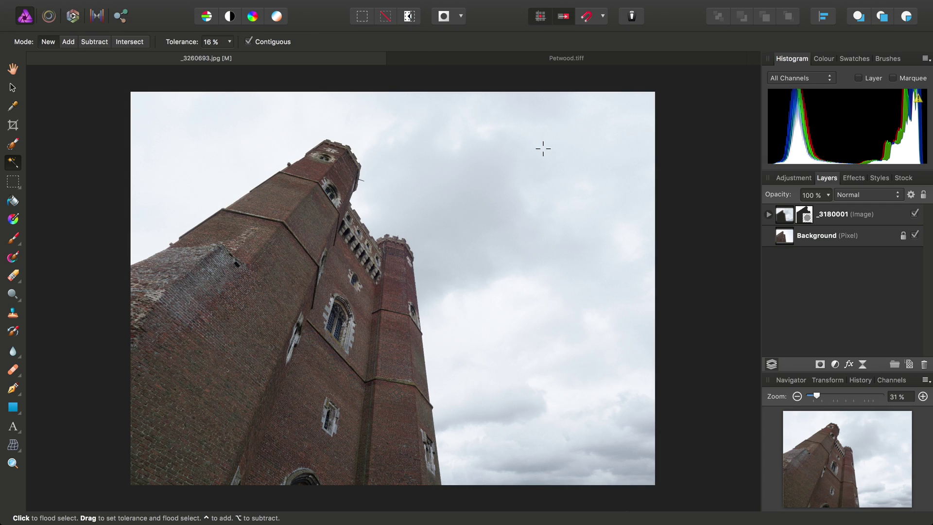
Step: Expand the cloud layer and toggle its sky mask off and on to compare
click(769, 214)
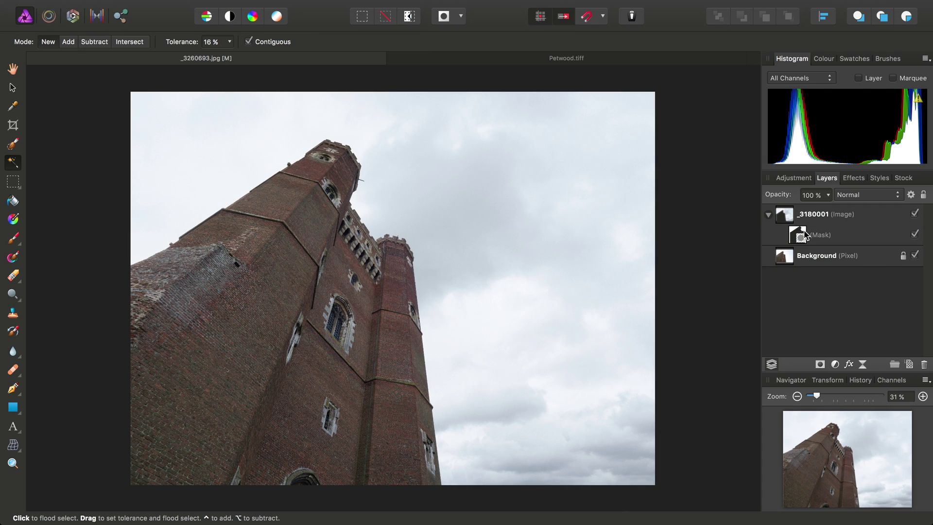
click(805, 235)
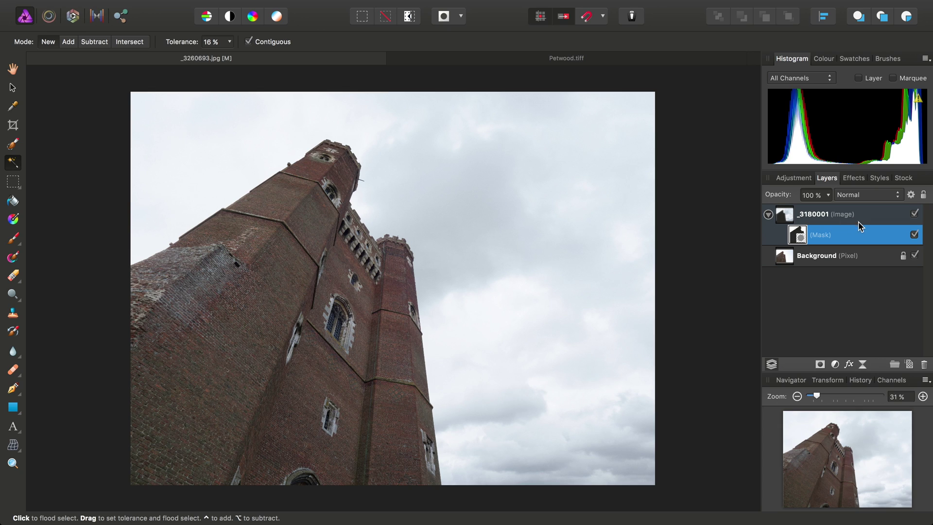
click(915, 235)
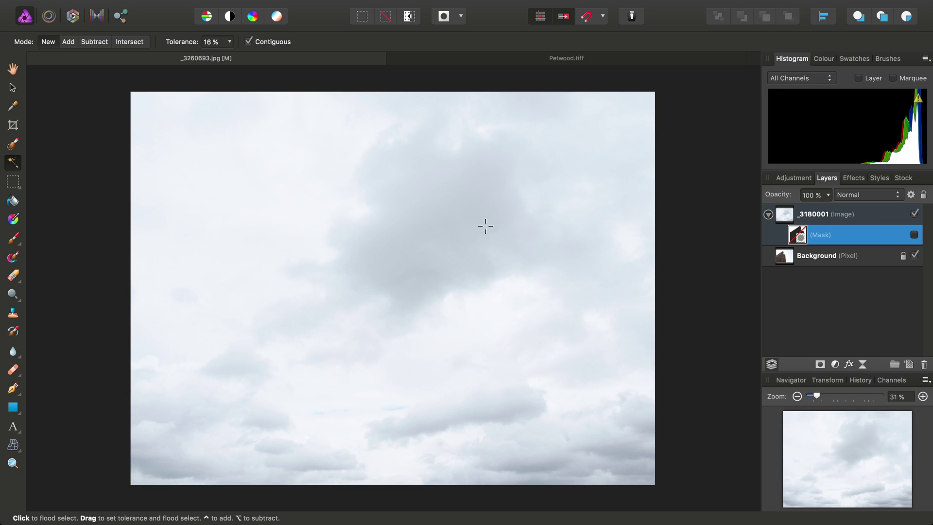
click(914, 235)
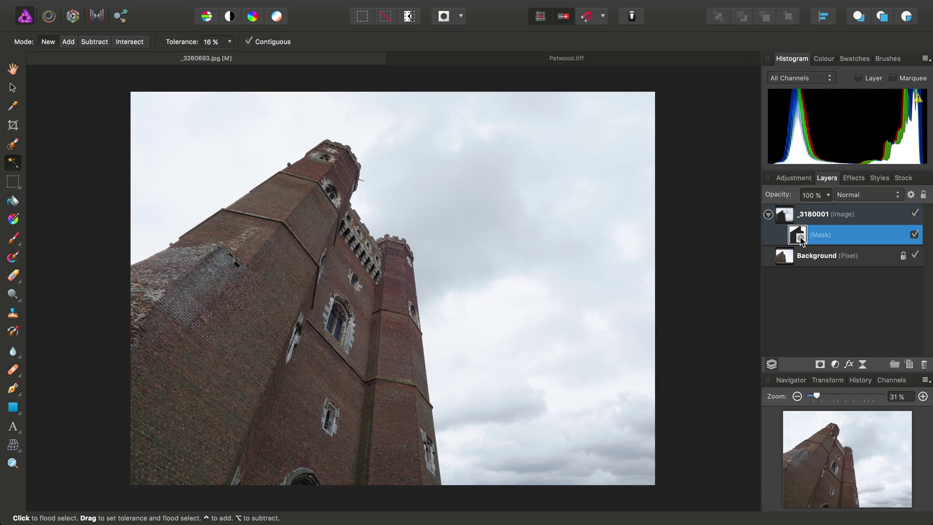
Step: View the cloud layer's sky mask alone in black and white, then return to the normal view
key(alt)
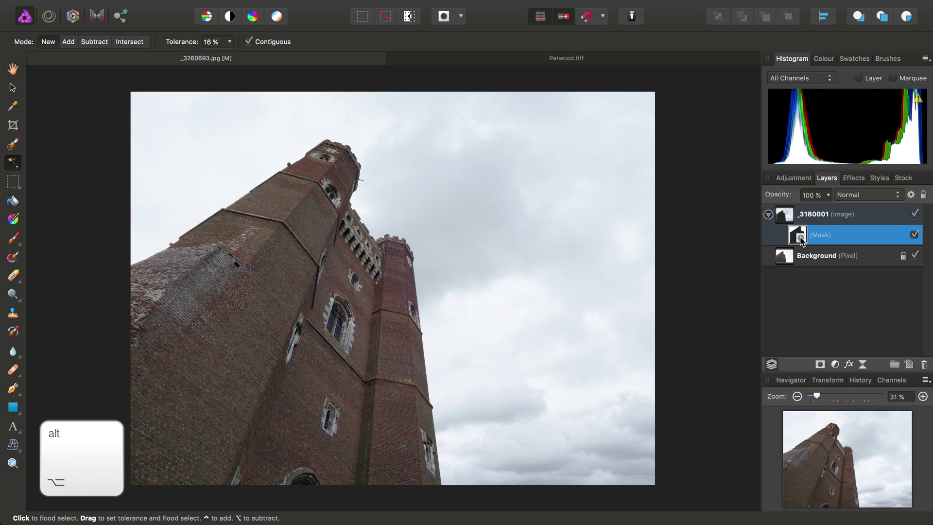
alt+click(801, 239)
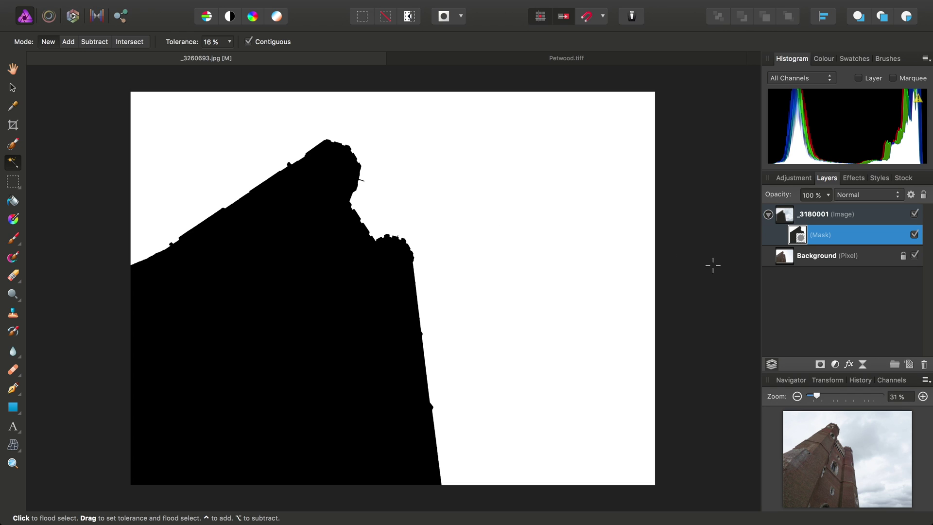
click(789, 217)
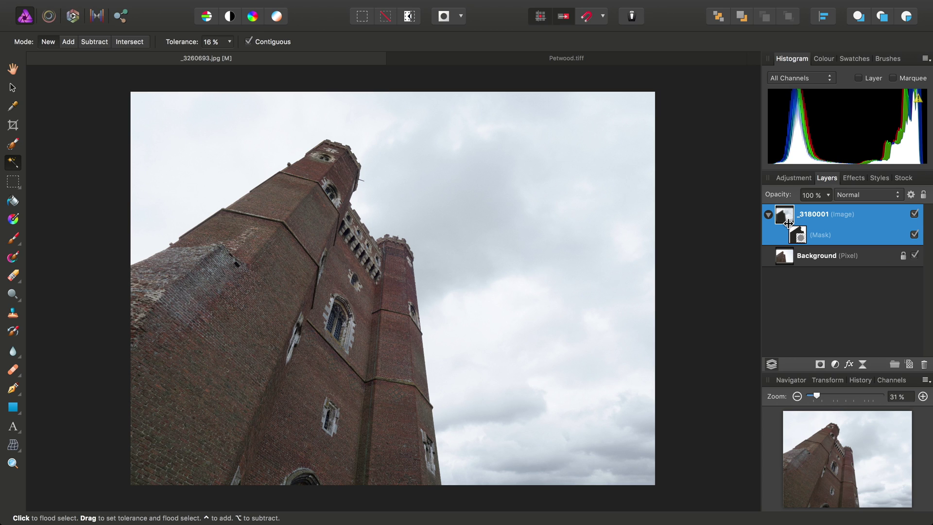
click(530, 58)
key(h)
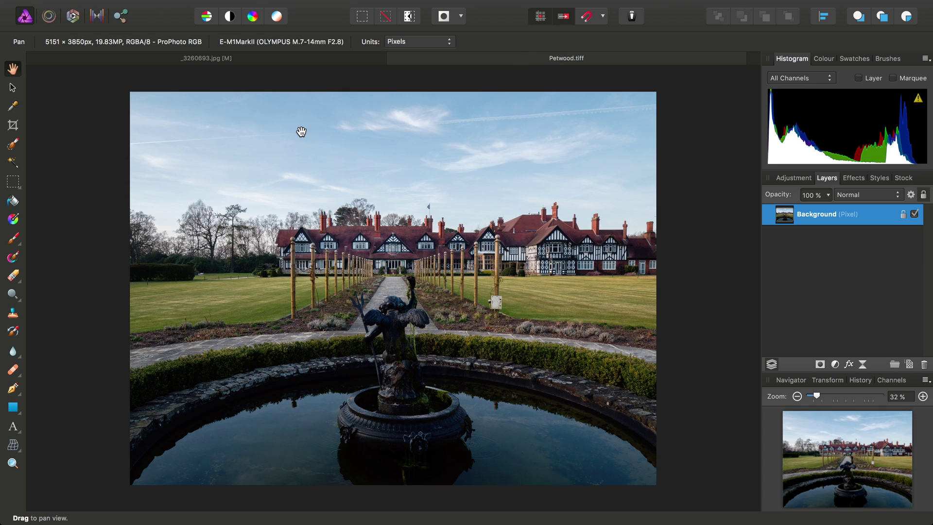
mouse_move(291, 4)
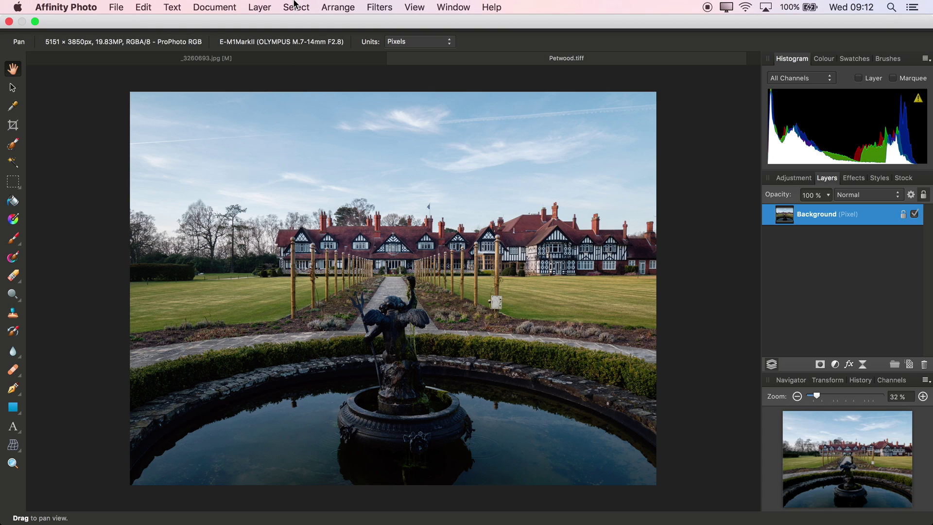
click(259, 7)
mouse_move(299, 119)
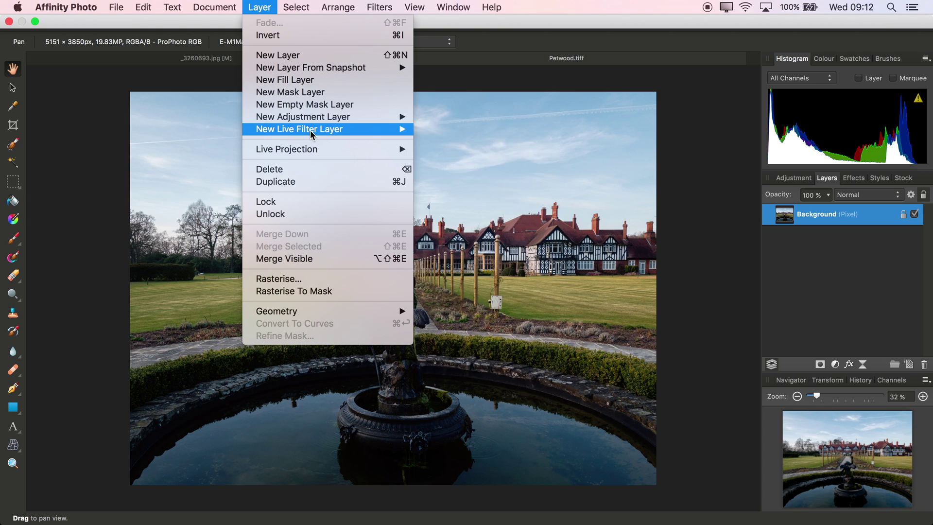
mouse_move(325, 132)
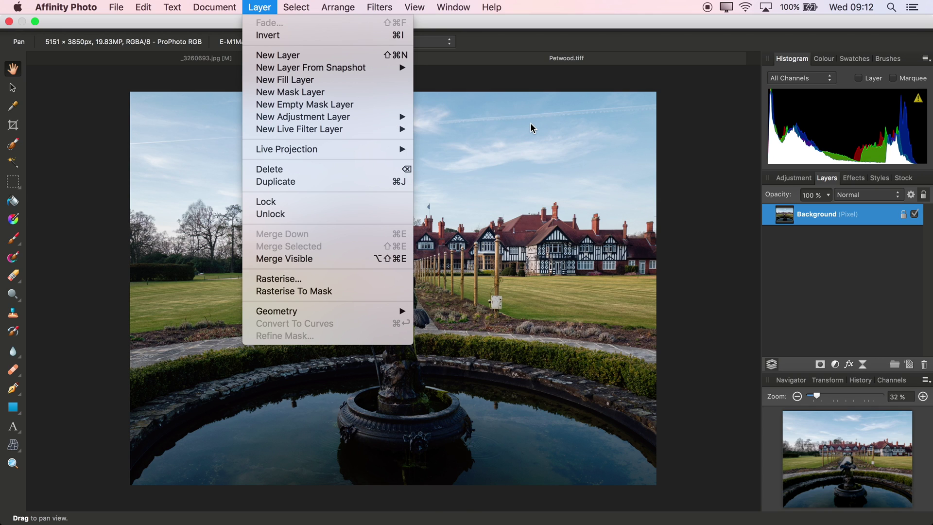
click(531, 124)
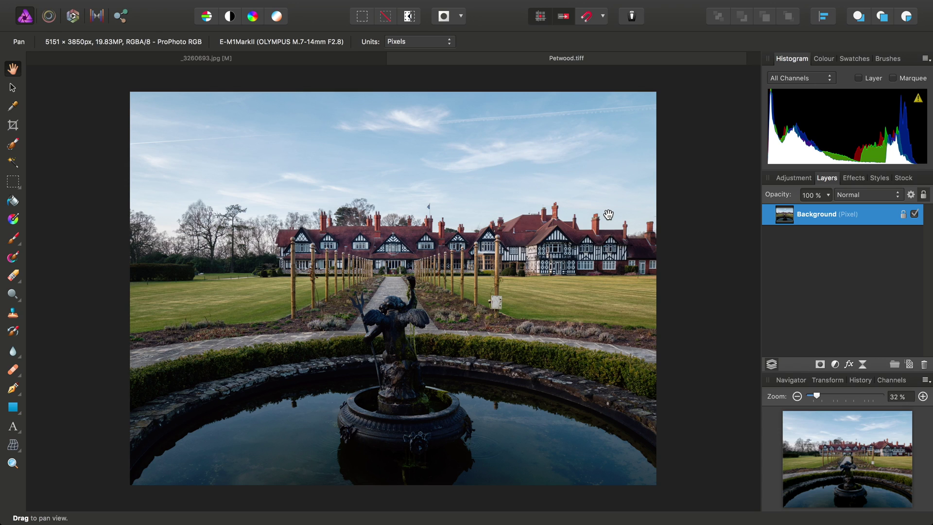
Step: Paint a selection across the Petwood sky with a 270 px Selection Brush
click(14, 146)
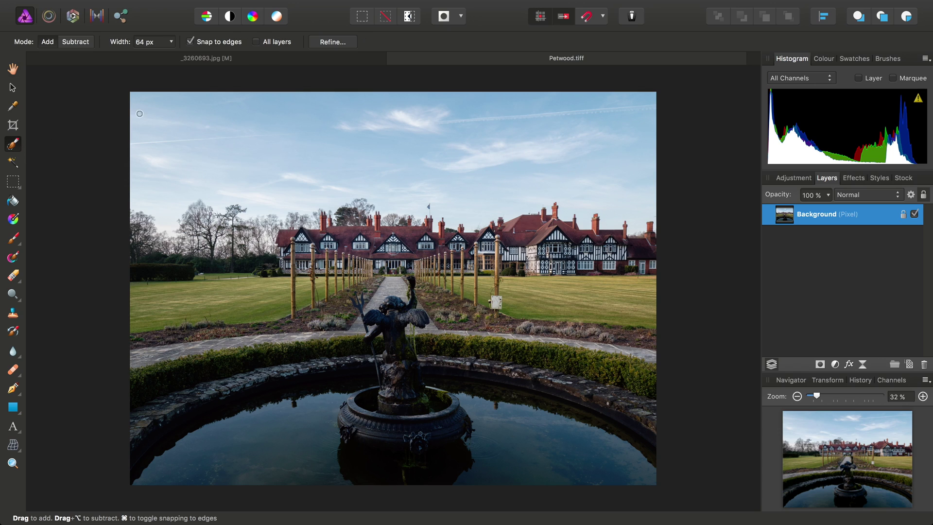
click(171, 42)
drag(171, 59, 192, 59)
mouse_move(175, 135)
mouse_down()
mouse_move(469, 159)
mouse_move(648, 152)
mouse_up()
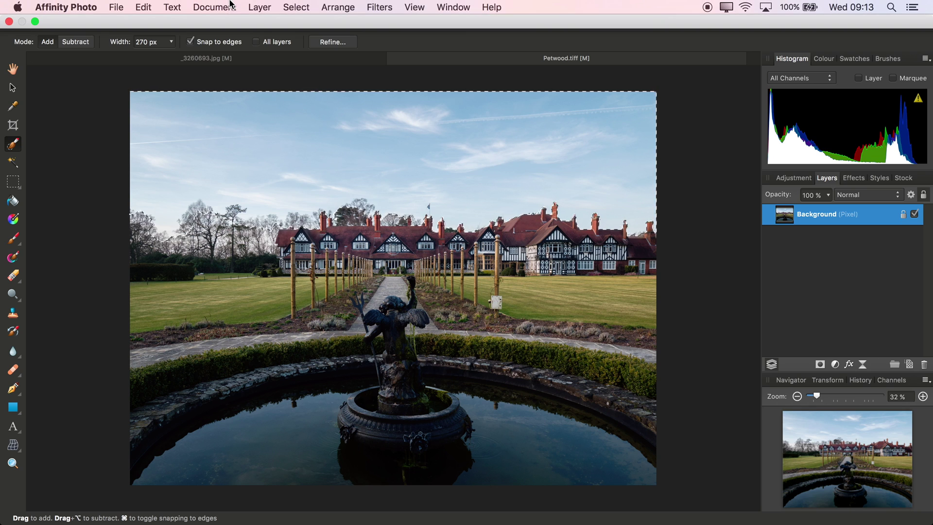
Step: Add an HSL adjustment layer and raise Saturation Shift to 48%
click(258, 7)
mouse_move(315, 73)
mouse_move(339, 118)
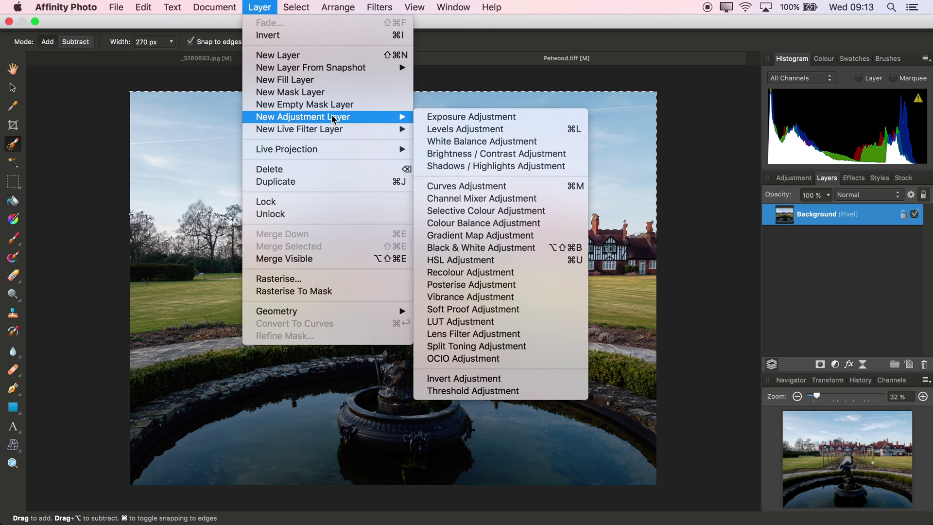
click(457, 261)
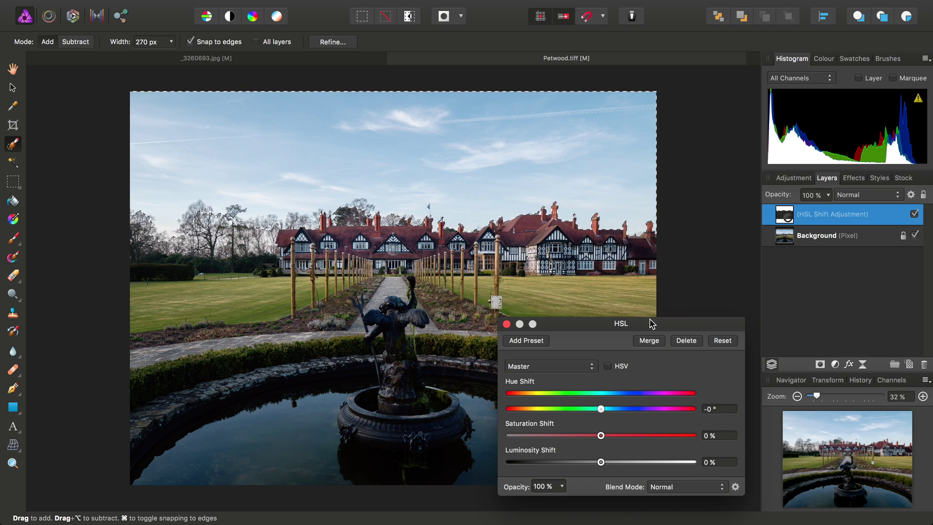
drag(651, 323, 776, 36)
drag(727, 152, 770, 148)
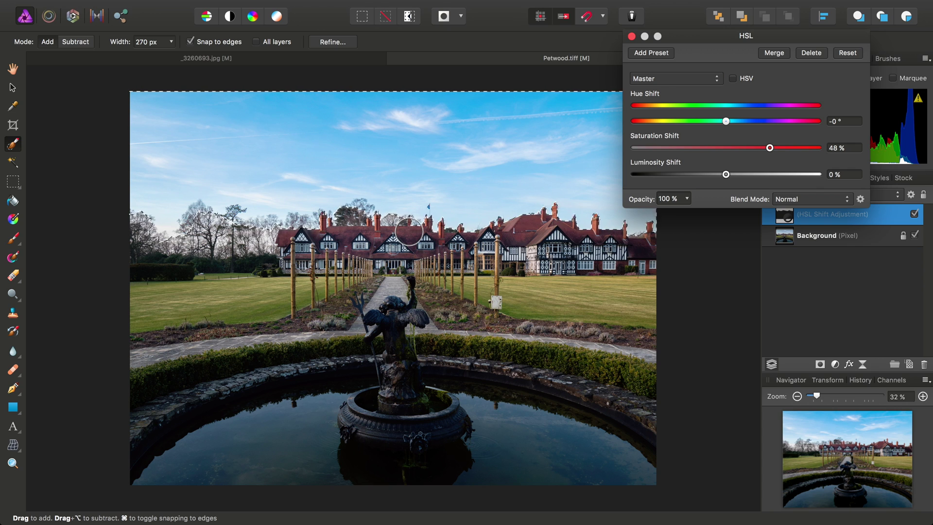
Step: Deselect the sky and close the HSL settings
click(305, 6)
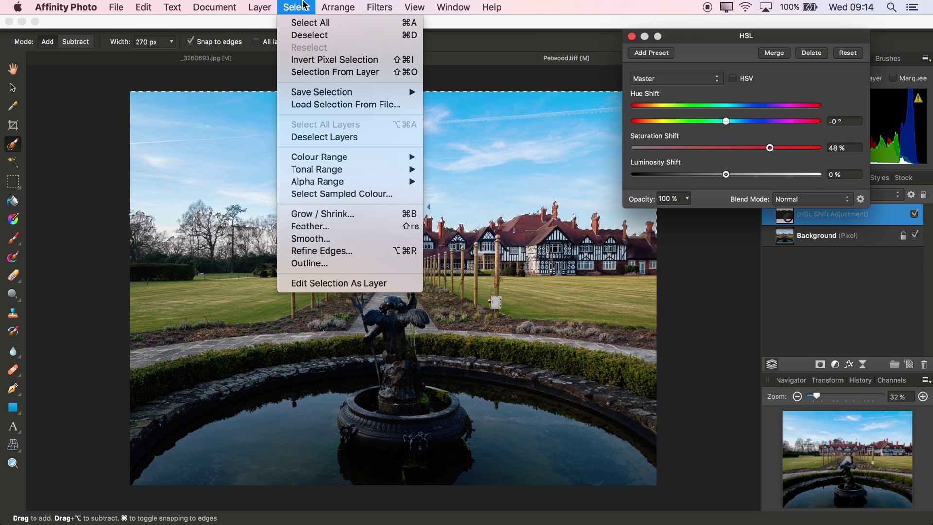
click(306, 35)
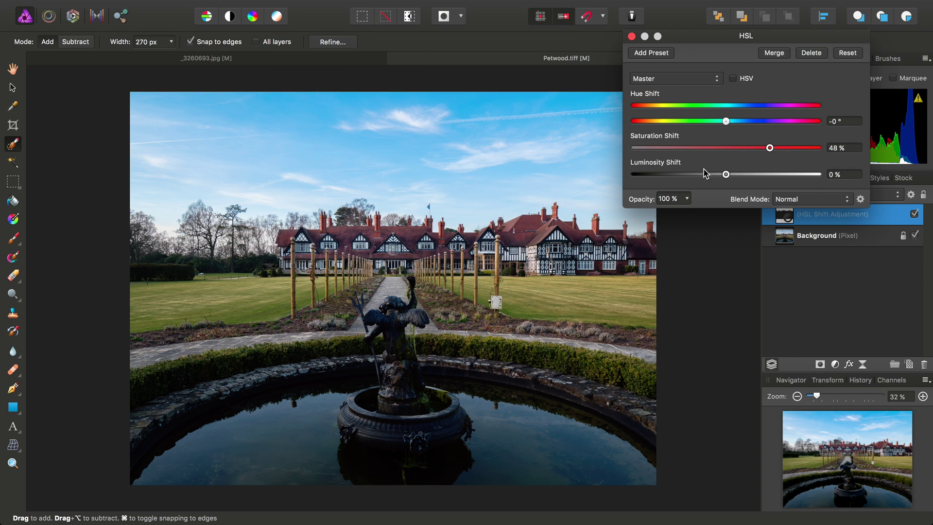
click(632, 37)
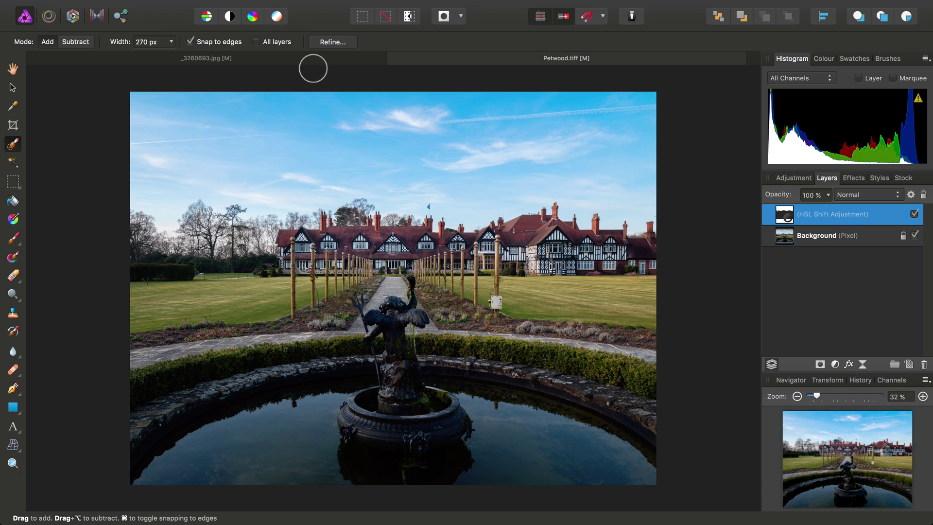
Step: Add a Brightness/Contrast adjustment layer with 50% brightness and 75% contrast
click(259, 7)
mouse_move(300, 121)
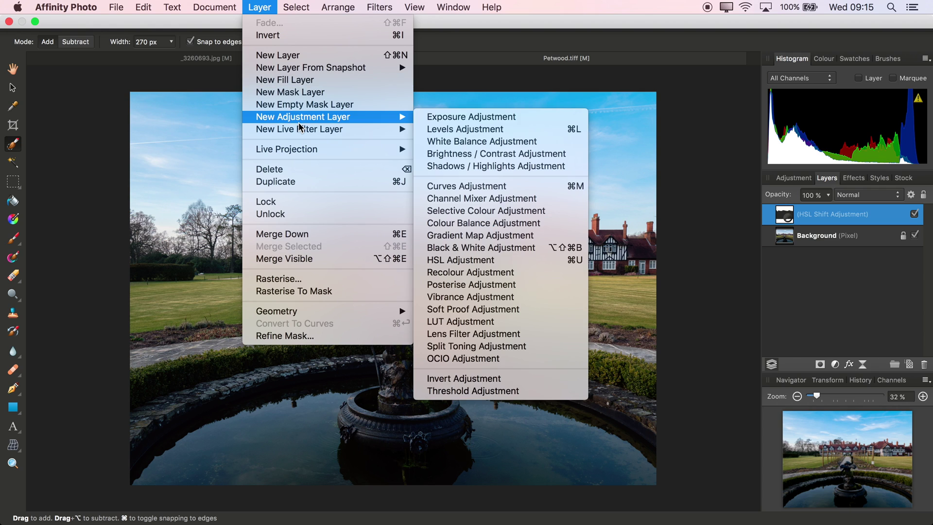
click(480, 155)
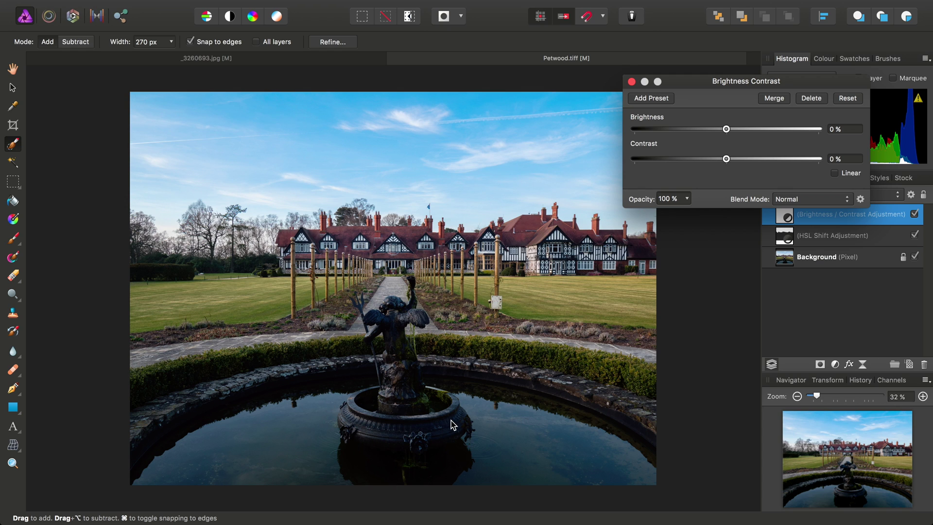
click(840, 130)
text(5)
key(Tab)
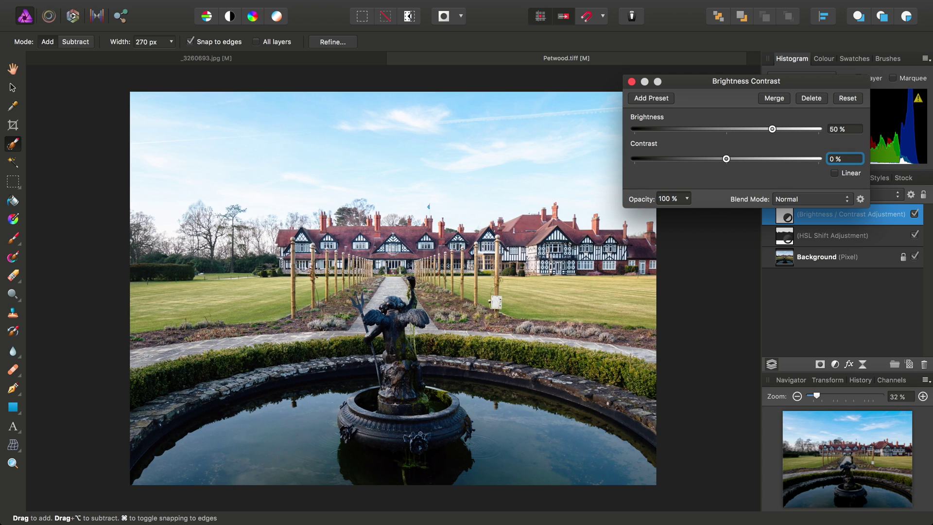
text(75)
key(Return)
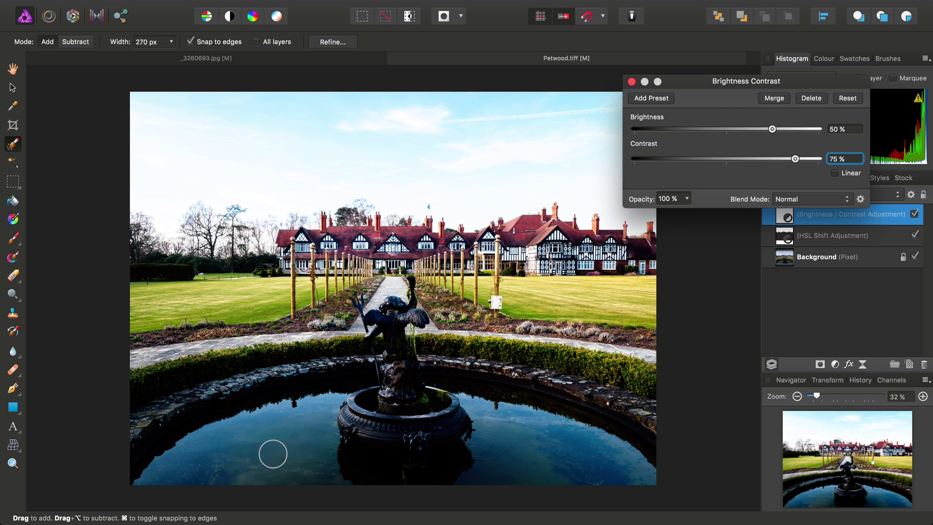
click(632, 81)
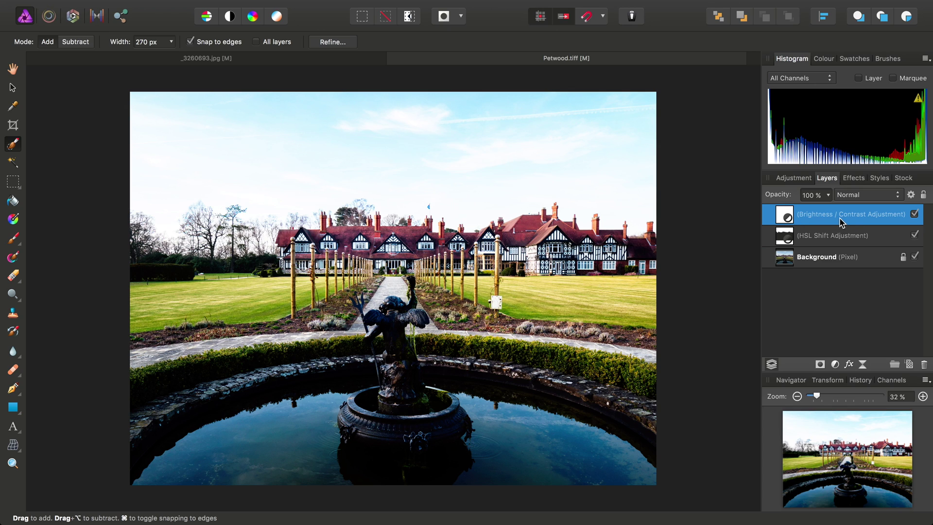
Step: Invert the Brightness/Contrast layer's mask to hide its effect
mouse_move(340, 5)
click(260, 7)
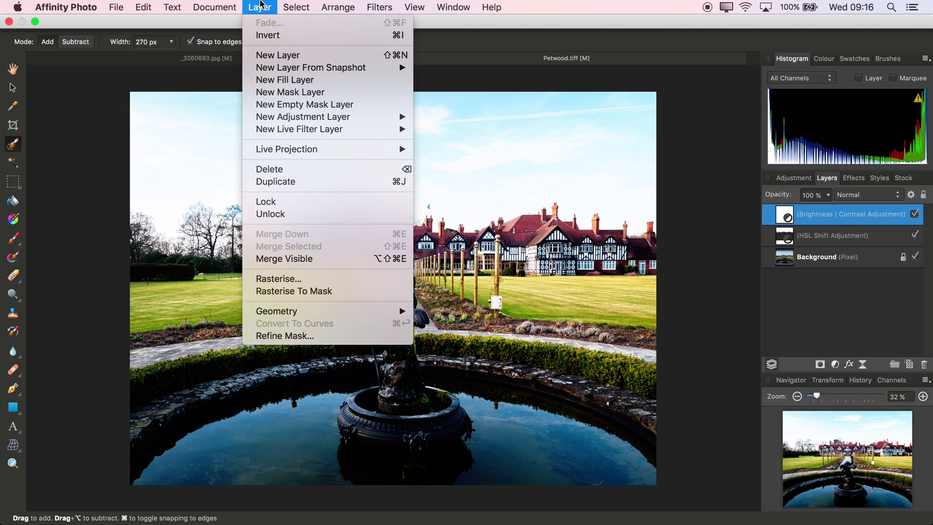
click(265, 36)
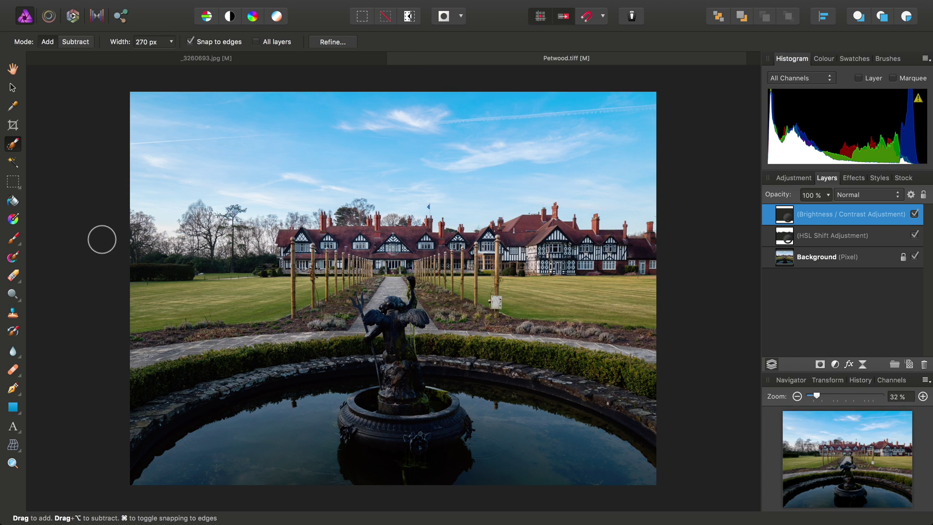
Step: Set up the Paint Brush at 900 px width, 0% hardness, white colour
click(13, 241)
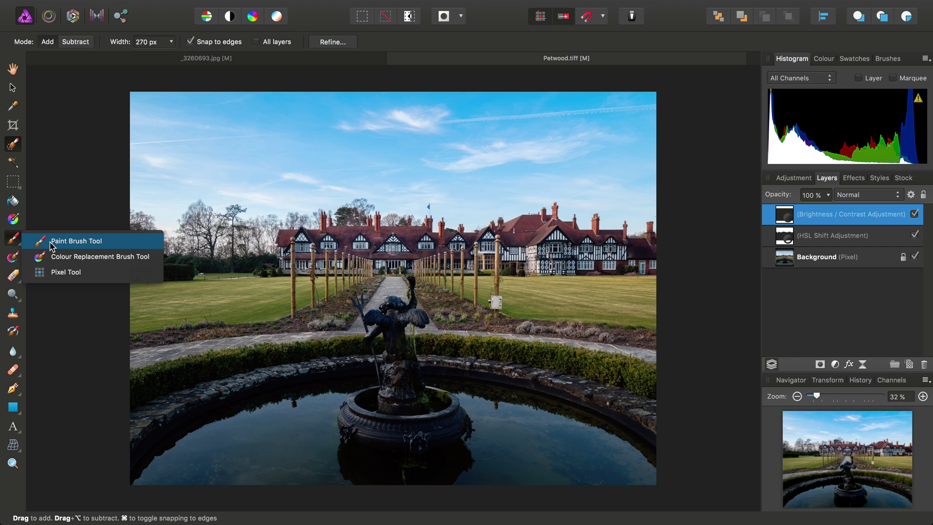
click(52, 242)
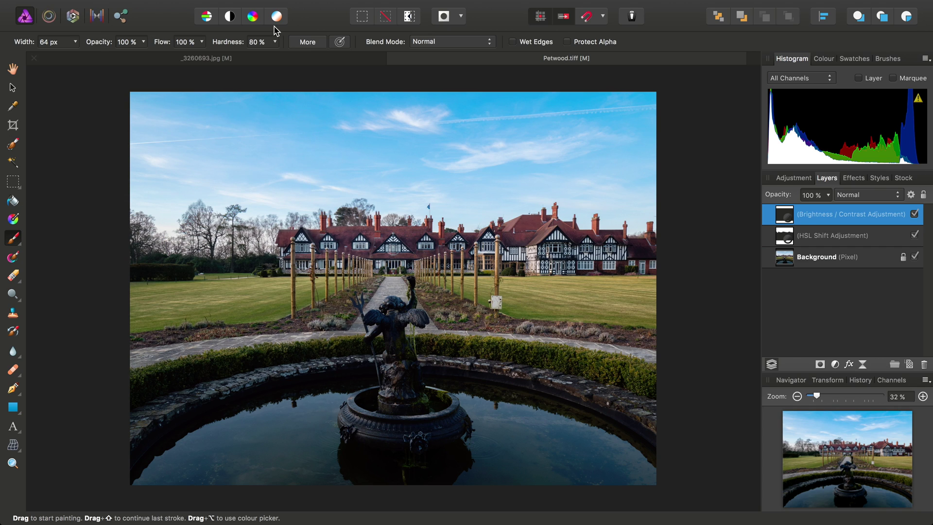
click(276, 42)
drag(276, 58, 179, 51)
click(75, 41)
drag(78, 57, 107, 59)
click(823, 59)
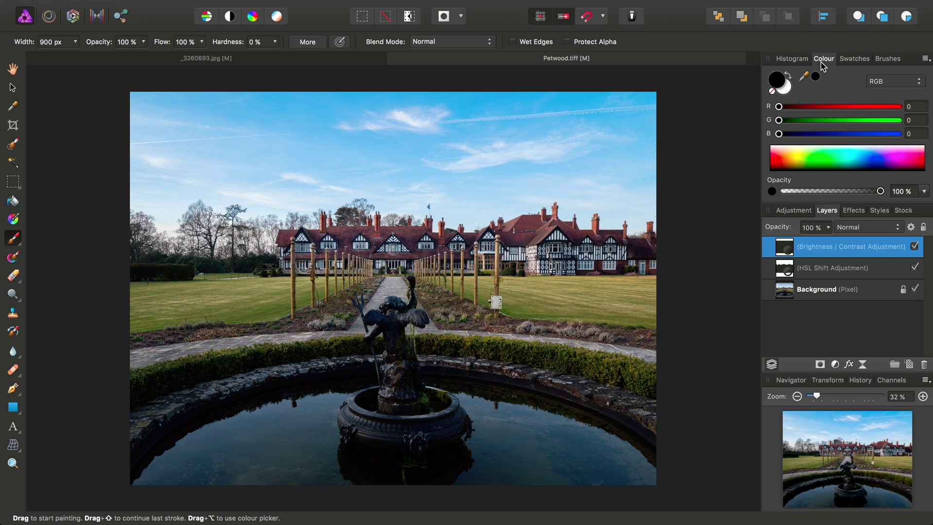
click(788, 91)
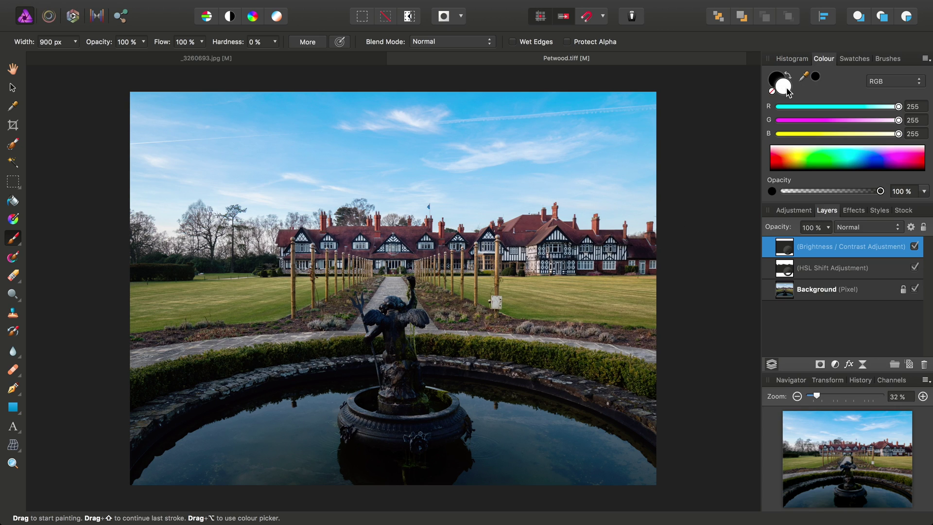
Step: Paint white over the fountain water to reveal the Brightness/Contrast effect there
mouse_move(525, 406)
mouse_down()
mouse_move(690, 461)
mouse_move(606, 488)
mouse_move(506, 451)
mouse_move(451, 492)
mouse_move(543, 481)
mouse_move(449, 474)
mouse_move(460, 413)
mouse_move(435, 394)
mouse_move(564, 417)
mouse_move(638, 445)
mouse_move(567, 405)
mouse_move(501, 390)
mouse_move(257, 403)
mouse_move(395, 363)
mouse_move(409, 371)
mouse_move(219, 420)
mouse_move(451, 449)
mouse_move(478, 466)
mouse_move(425, 438)
mouse_move(378, 444)
mouse_move(370, 482)
mouse_move(330, 456)
mouse_move(314, 517)
mouse_move(297, 478)
mouse_move(249, 450)
mouse_move(258, 509)
mouse_move(169, 469)
mouse_move(159, 445)
mouse_move(198, 400)
mouse_move(257, 375)
mouse_move(210, 429)
mouse_move(161, 433)
mouse_move(205, 408)
mouse_move(149, 403)
mouse_move(357, 375)
mouse_up()
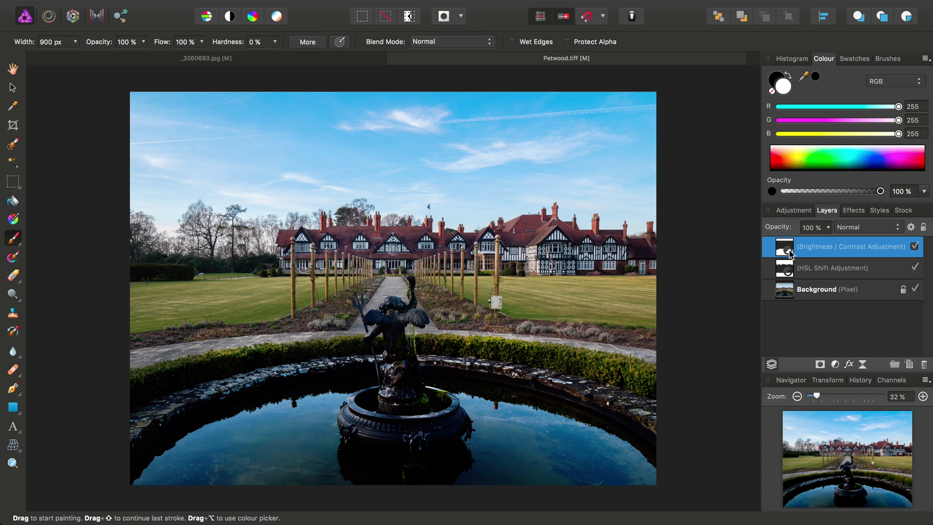
Step: Paint white along the Brightness/Contrast mask edge around the fountain, then select the HSL Shift layer
alt+click(789, 252)
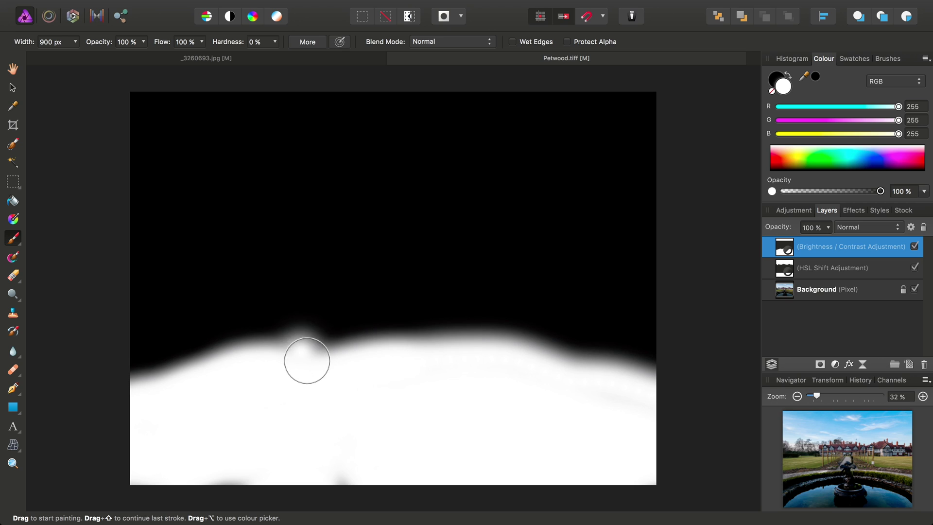
mouse_move(306, 360)
mouse_down()
mouse_move(348, 361)
mouse_move(280, 364)
mouse_move(476, 363)
mouse_move(658, 395)
mouse_move(715, 385)
mouse_up()
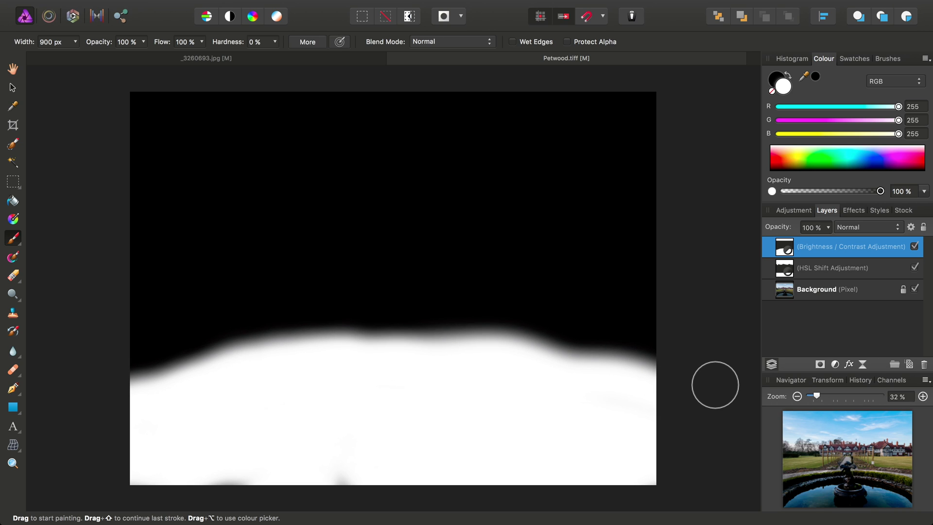
click(789, 267)
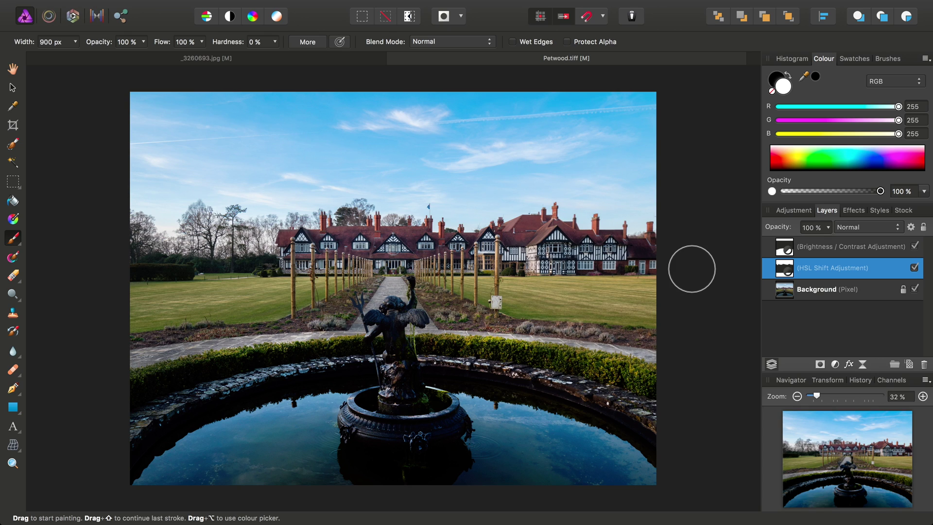
Step: Add a live Unsharp Mask filter with a 100 px radius to Background and select it
click(787, 289)
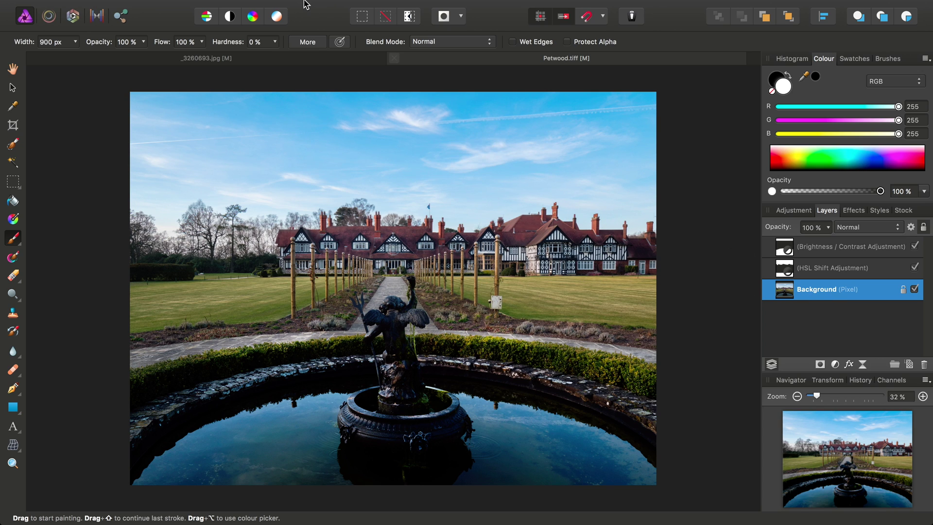
click(260, 6)
mouse_move(311, 130)
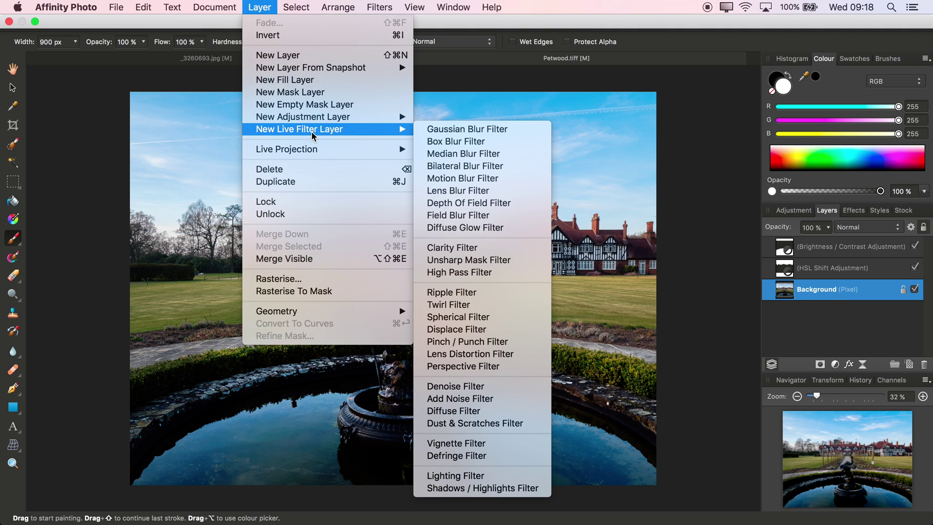
click(471, 260)
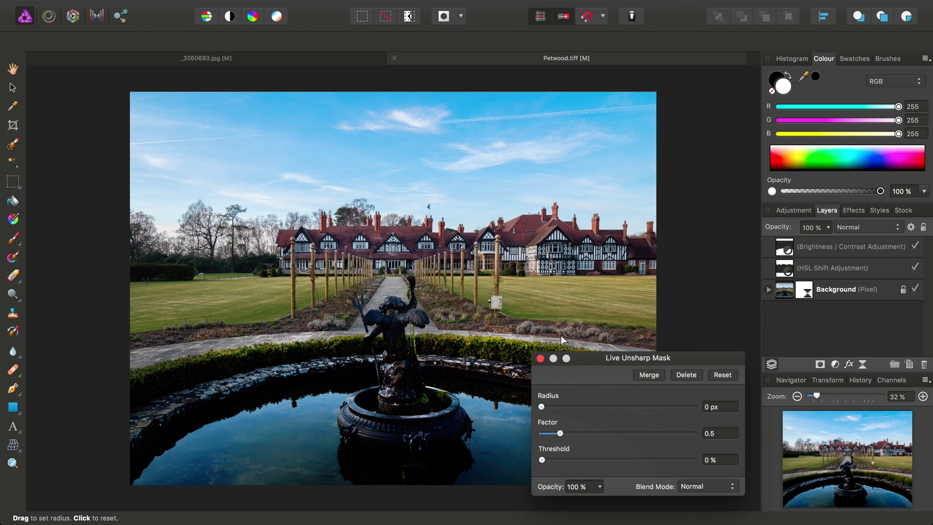
drag(552, 410, 753, 427)
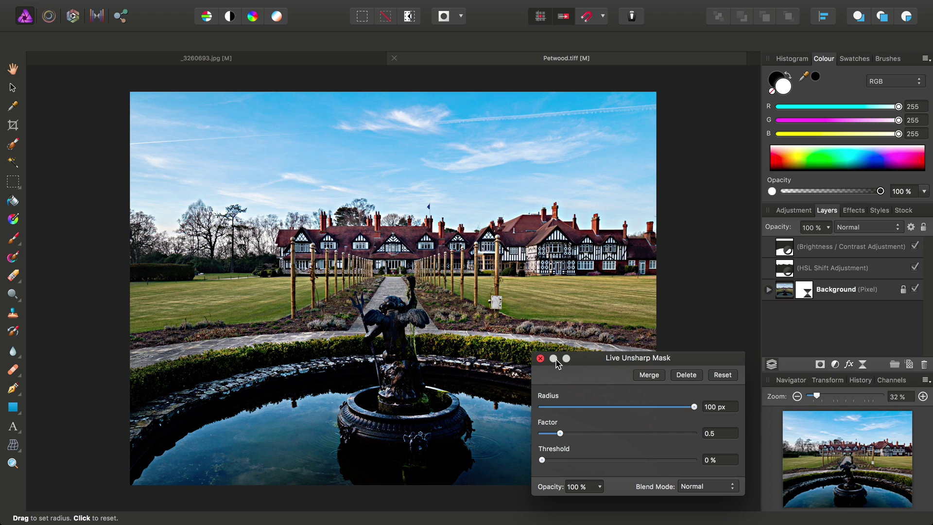
click(541, 358)
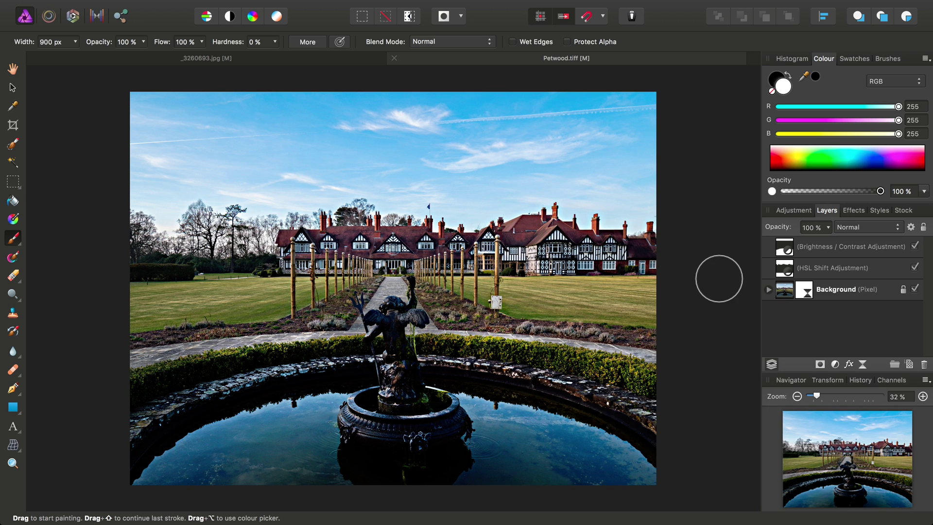
click(768, 290)
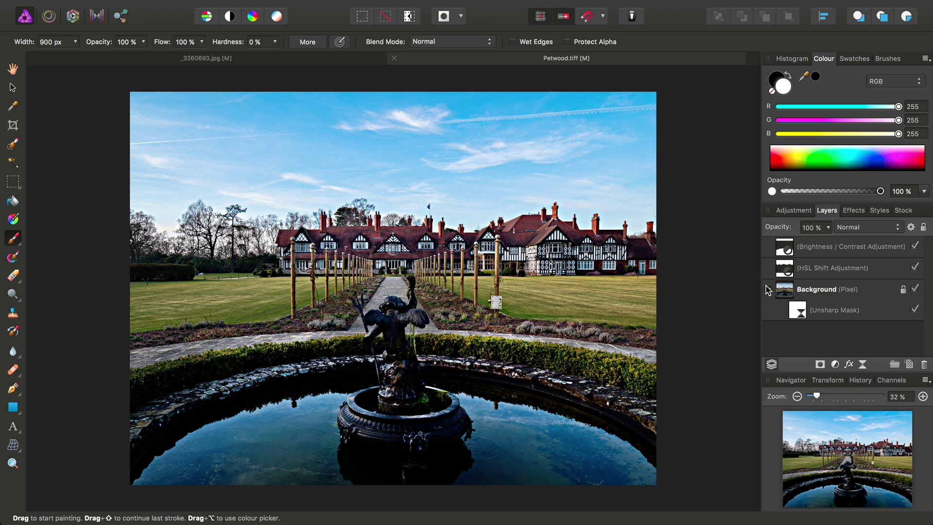
click(802, 317)
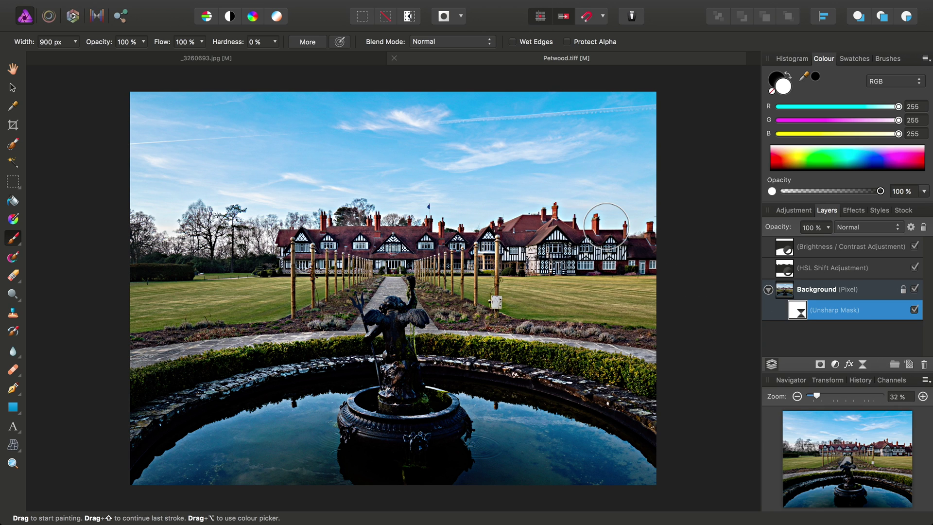
Step: Invert the Unsharp Mask layer to hide the sharpening, then zoom and pan across the manor buildings
click(259, 6)
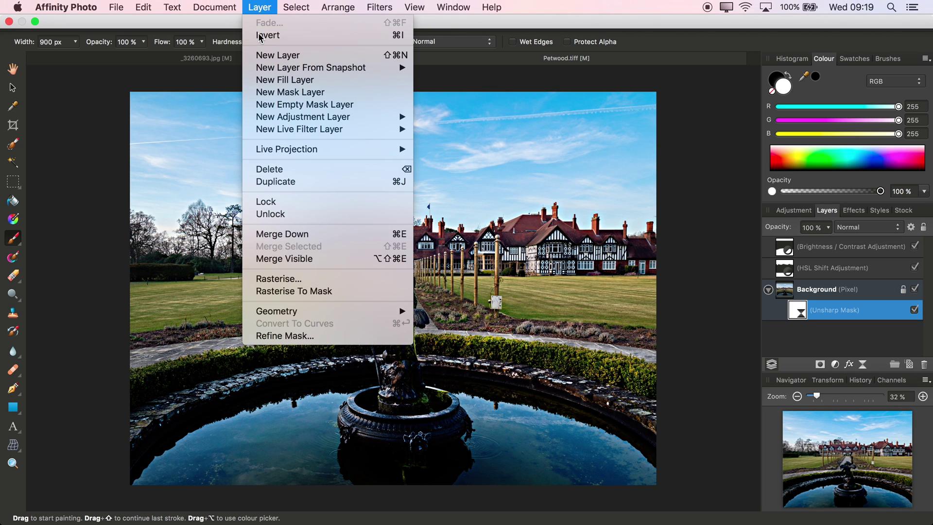
click(268, 35)
scroll(401, 255, up, 5)
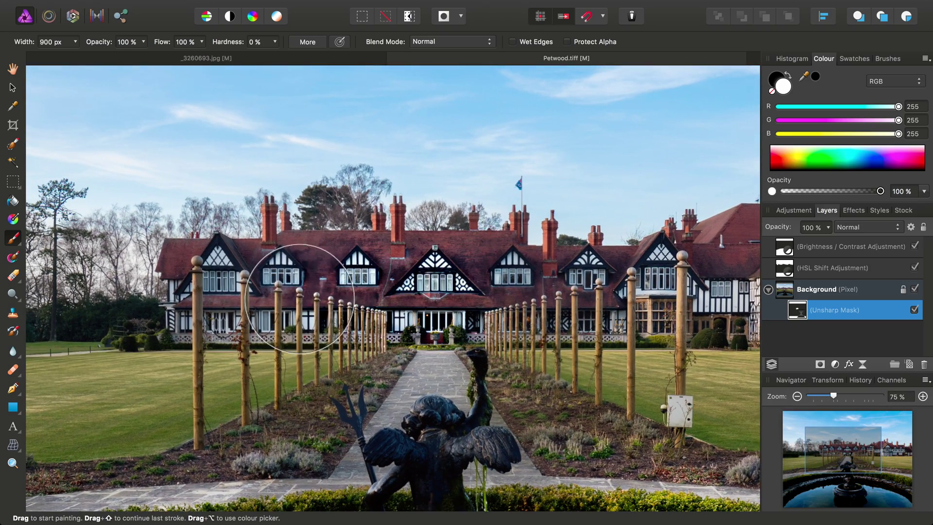
scroll(464, 310, right, 5)
scroll(465, 310, right, 2)
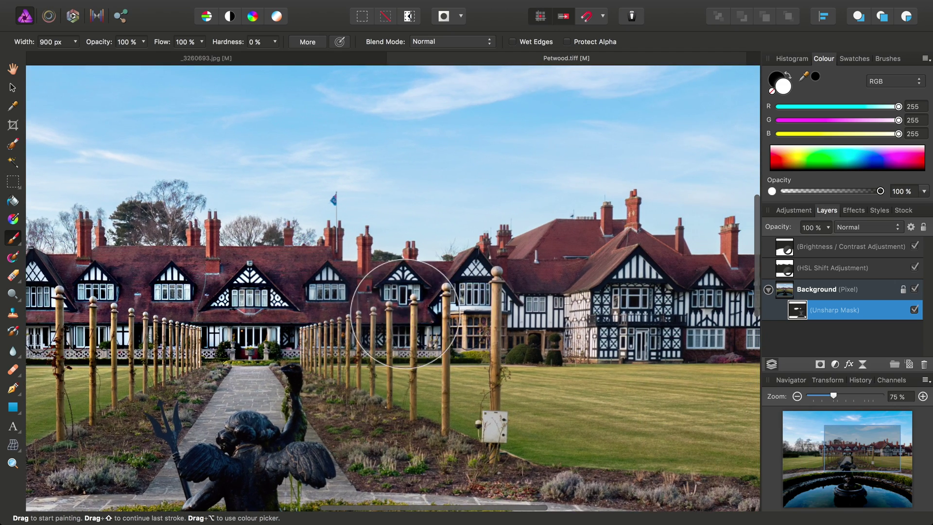
scroll(617, 311, right, 5)
scroll(623, 308, right, 3)
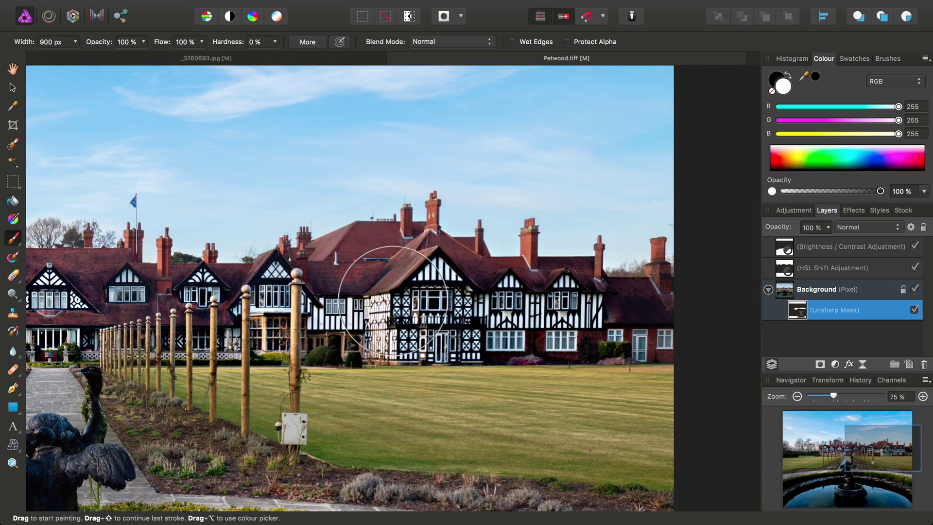
scroll(438, 316, left, 10)
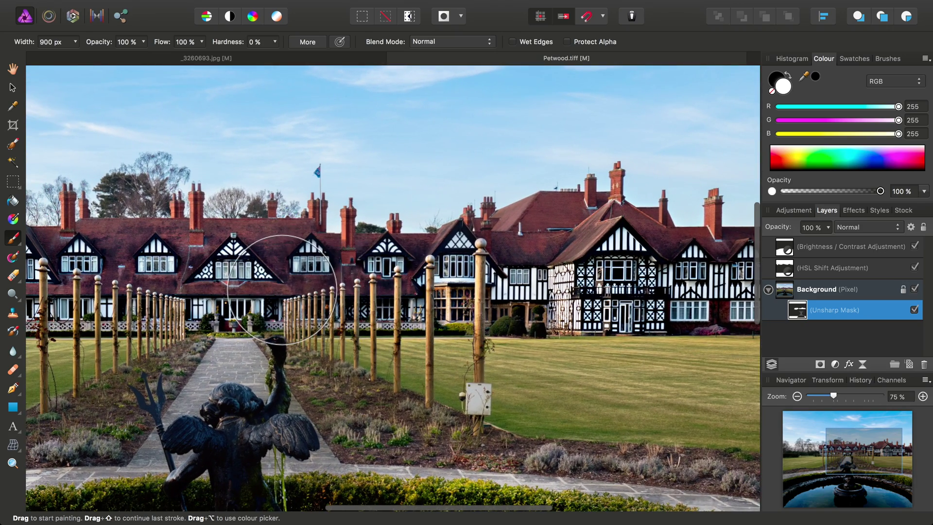
scroll(273, 287, left, 10)
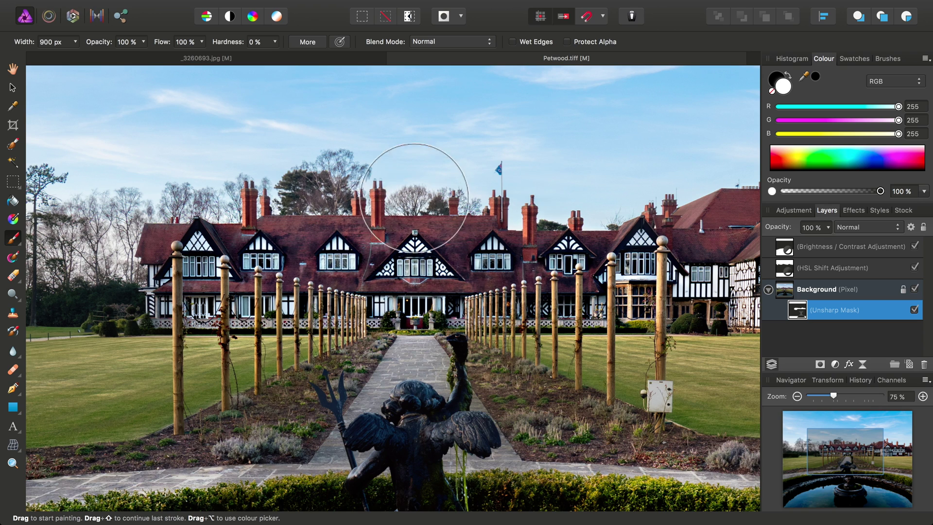
Step: Bring up the _3260693.jpg brick tower document and pick the Flood Select Tool
click(252, 58)
key(w)
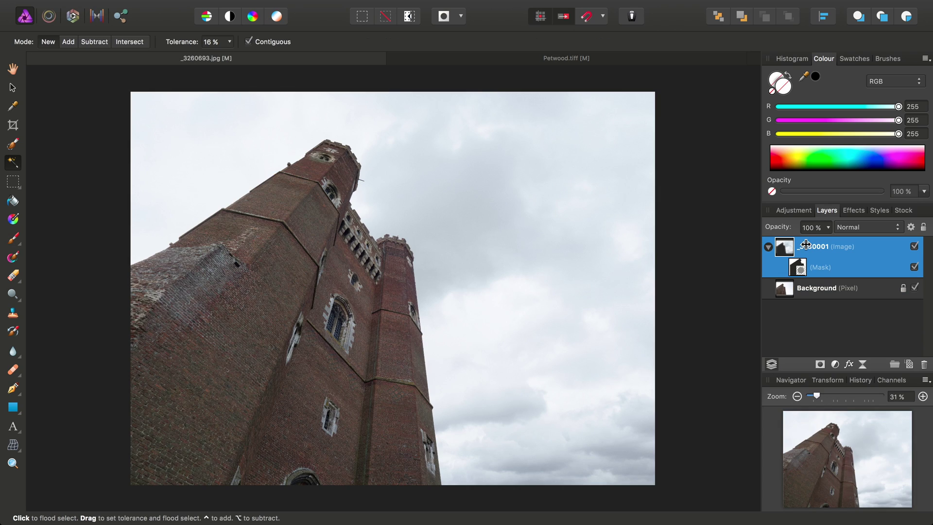